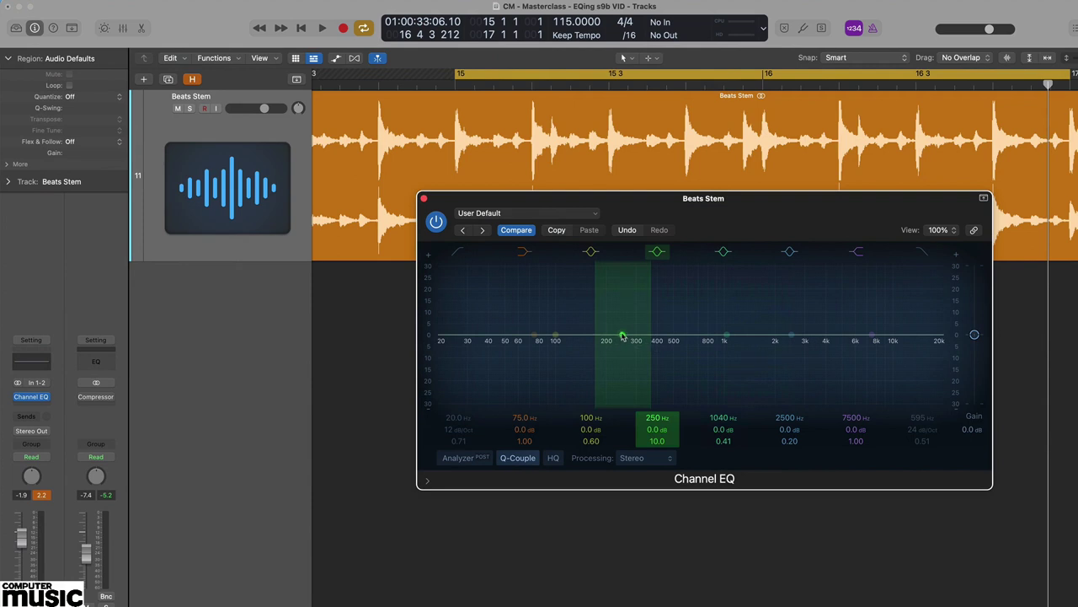
# Raise Beats Stem EQ band 4 to about +23 dB near 208 Hz and play it.
pyautogui.moveTo(622, 335)
pyautogui.mouseDown()
pyautogui.moveTo(622, 269)
pyautogui.moveTo(696, 283)
pyautogui.moveTo(519, 287)
pyautogui.moveTo(874, 304)
pyautogui.moveTo(563, 307)
pyautogui.mouseUp()
pyautogui.press('space')
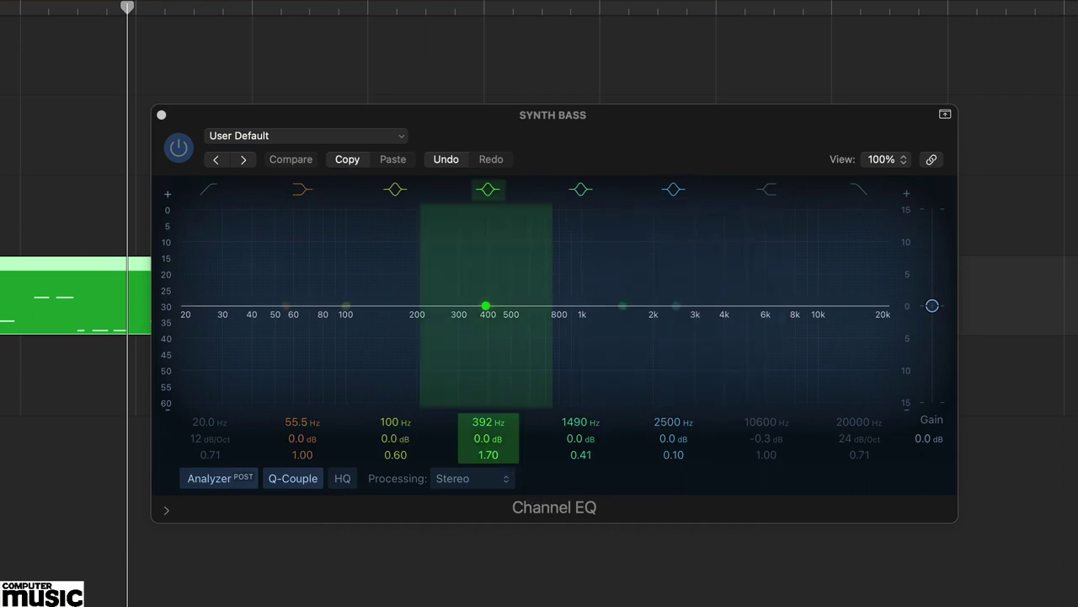
# Enter a +15 dB narrow boost at 392 Hz on the SYNTH BASS EQ, then play the bass.
pyautogui.click(495, 455)
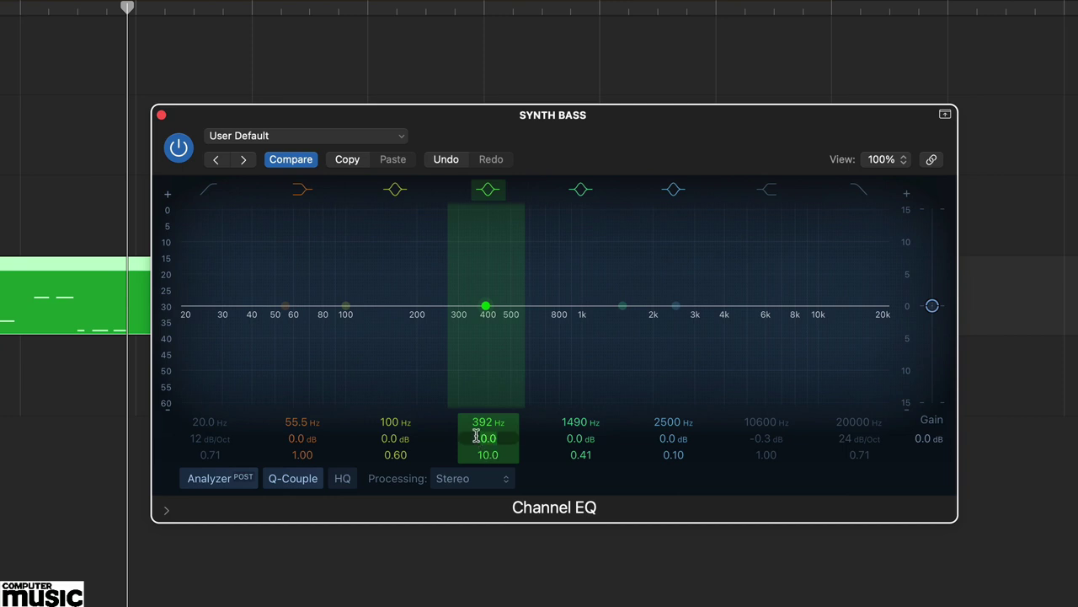
pyautogui.write('15')
pyautogui.press('Return')
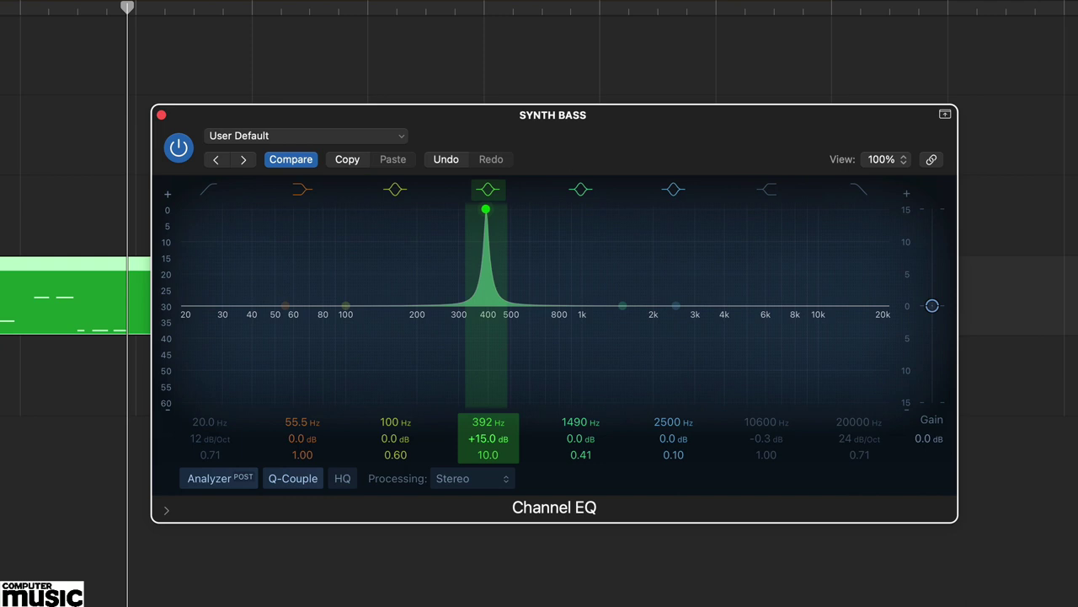
pyautogui.press('space')
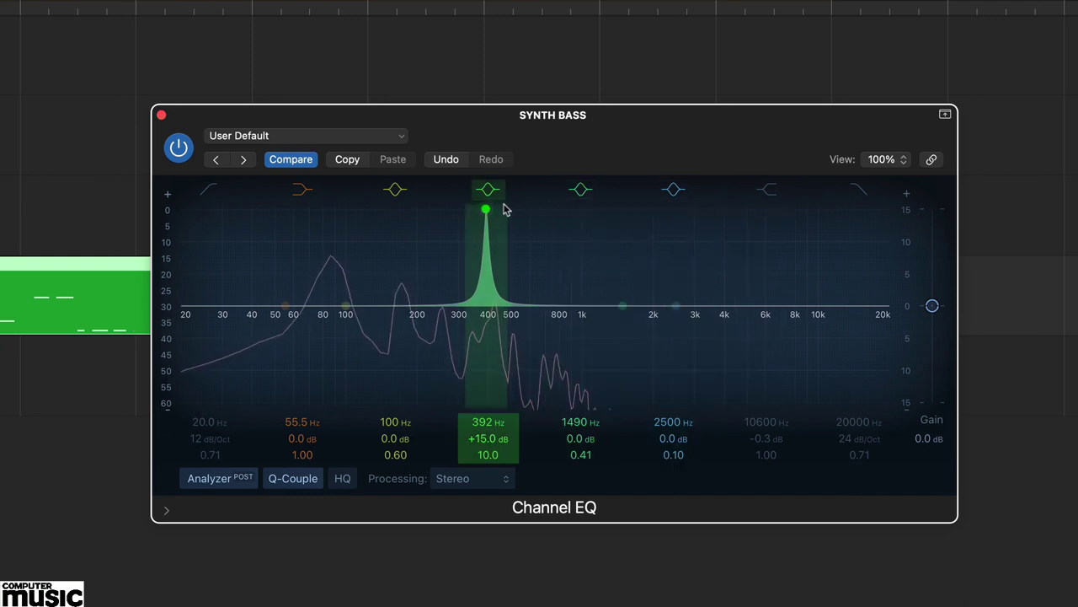
# Sweep the Synth Bass boost from 392 Hz down to about 224 Hz, adjusting Q to 10.
pyautogui.moveTo(487, 211)
pyautogui.mouseDown()
pyautogui.moveTo(400, 210)
pyautogui.moveTo(469, 208)
pyautogui.mouseUp()
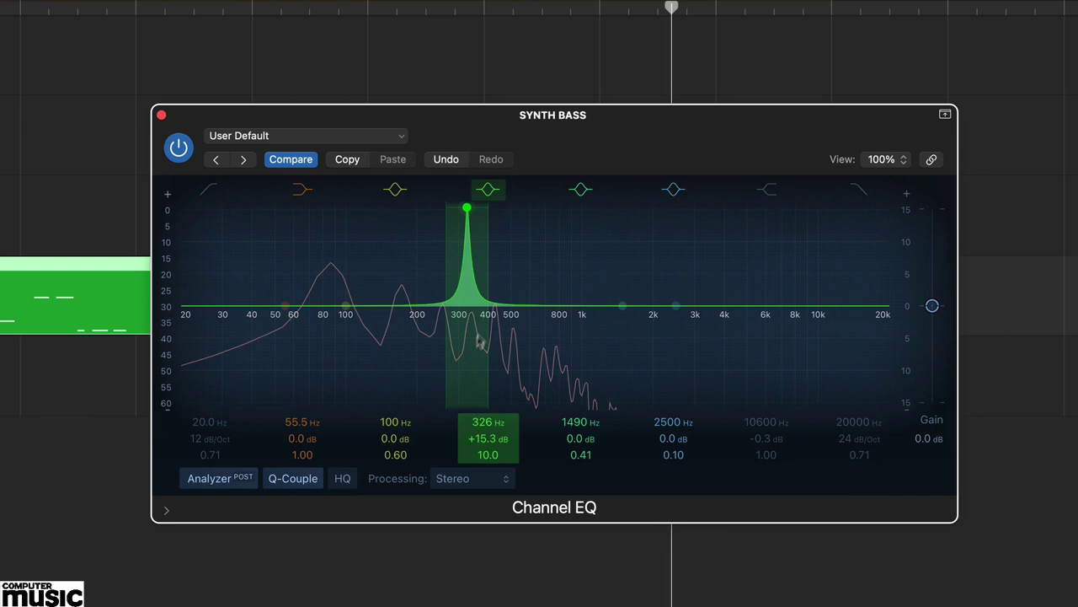
pyautogui.moveTo(488, 454); pyautogui.dragTo(487, 454)
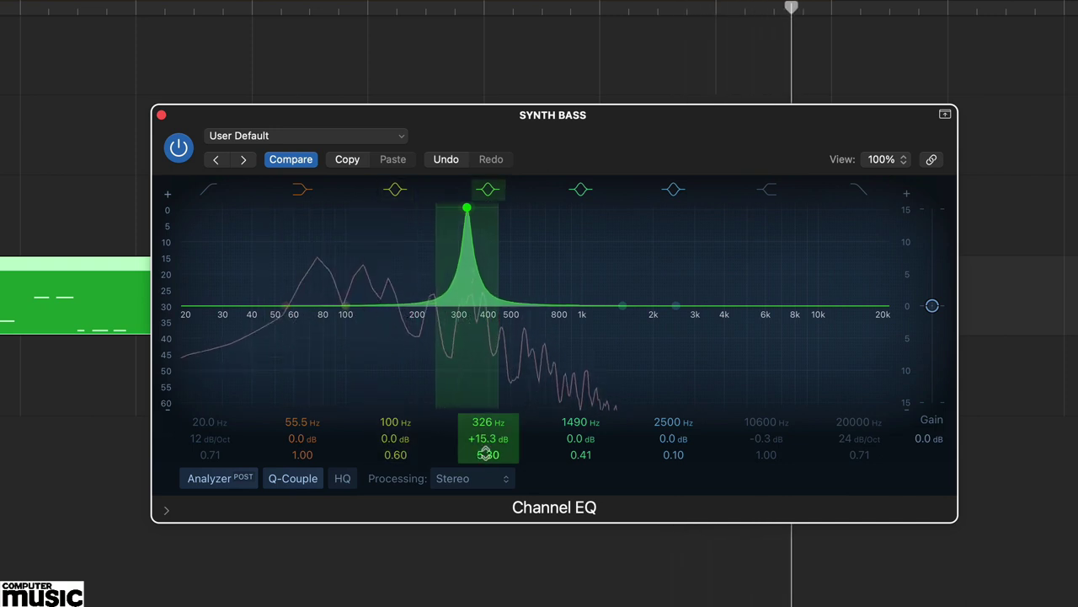
pyautogui.moveTo(466, 209); pyautogui.dragTo(429, 212)
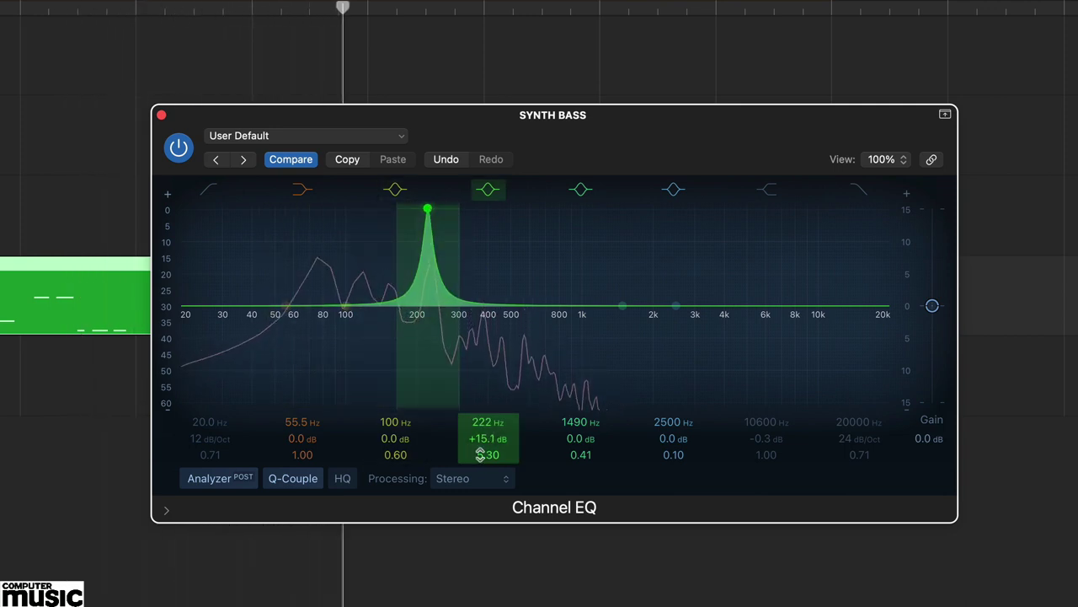
pyautogui.moveTo(489, 455)
pyautogui.mouseDown()
pyautogui.moveTo(489, 467)
pyautogui.moveTo(488, 434)
pyautogui.mouseUp()
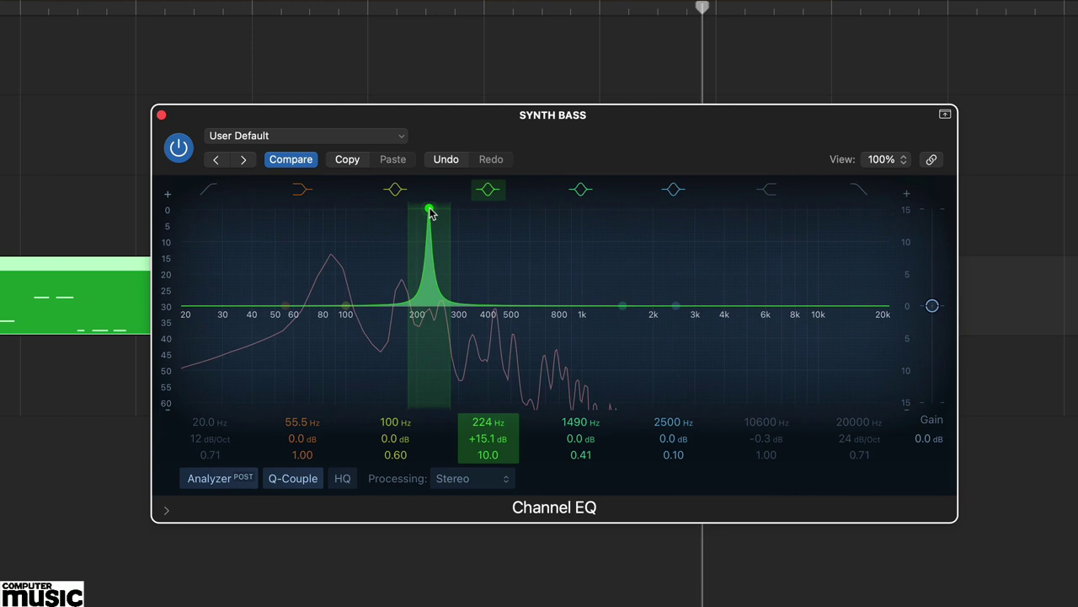
# Move the Synth Bass band to 230 Hz and flip it into a -9 dB cut with Q 5.30.
pyautogui.moveTo(428, 212); pyautogui.dragTo(433, 213)
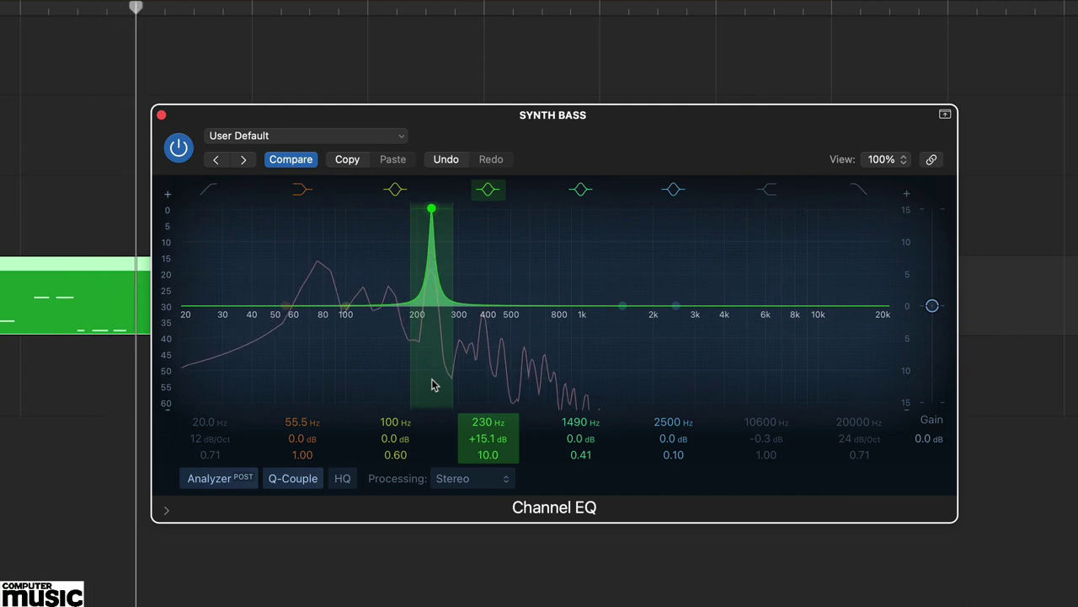
pyautogui.moveTo(480, 438); pyautogui.dragTo(480, 506)
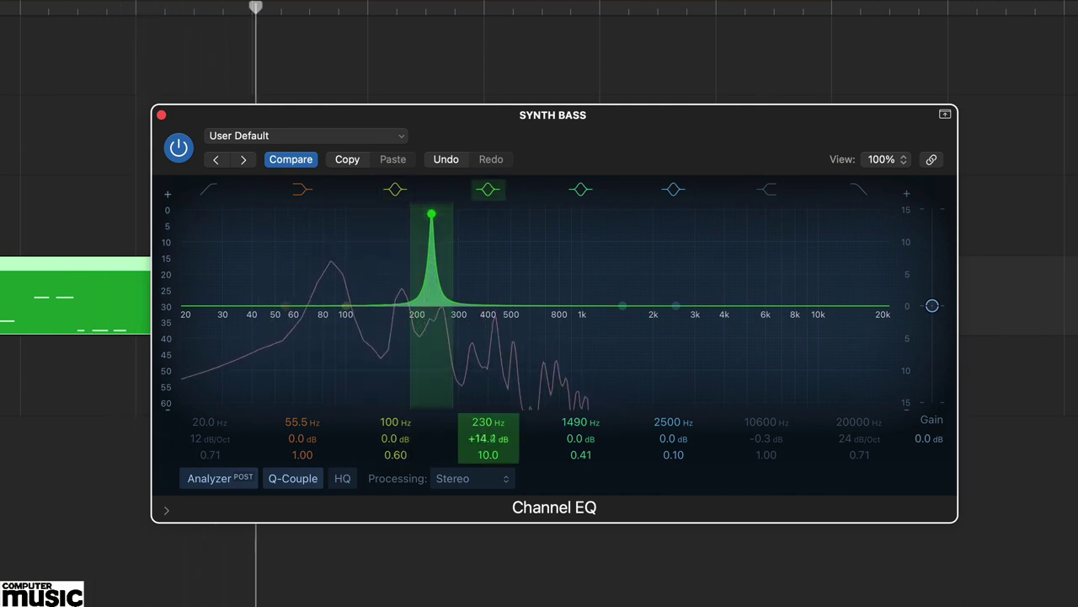
pyautogui.moveTo(431, 300); pyautogui.dragTo(432, 355)
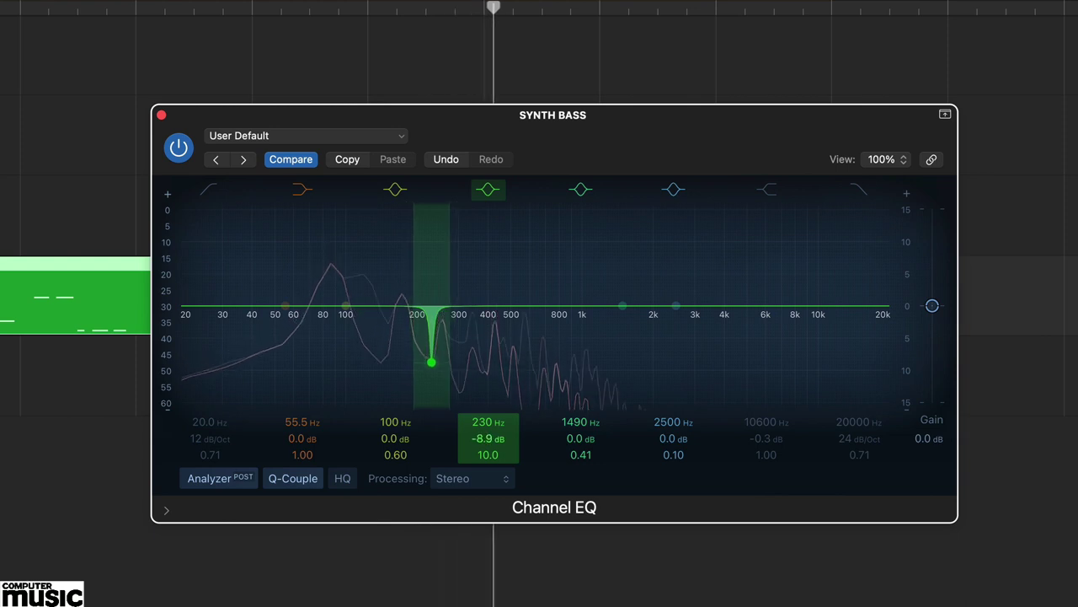
pyautogui.moveTo(482, 438); pyautogui.dragTo(483, 486)
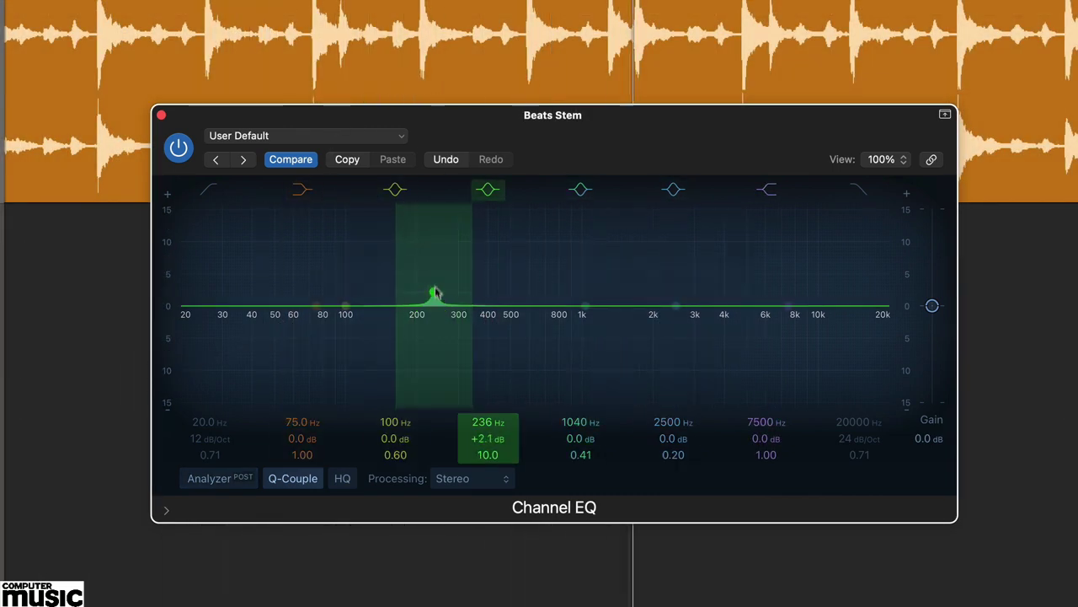
# Sweep the Beats Stem boost upward, then set its frequency to exactly 206 Hz.
pyautogui.moveTo(435, 292)
pyautogui.mouseDown()
pyautogui.moveTo(485, 204)
pyautogui.moveTo(427, 199)
pyautogui.moveTo(421, 189)
pyautogui.moveTo(473, 190)
pyautogui.mouseUp()
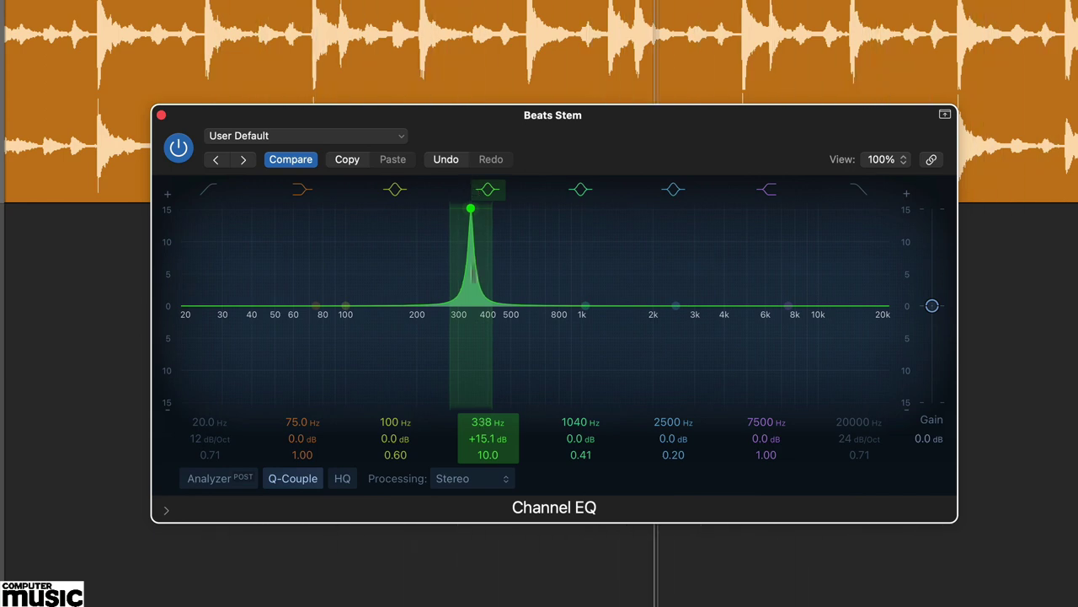
pyautogui.moveTo(479, 433); pyautogui.dragTo(482, 427)
pyautogui.write('2')
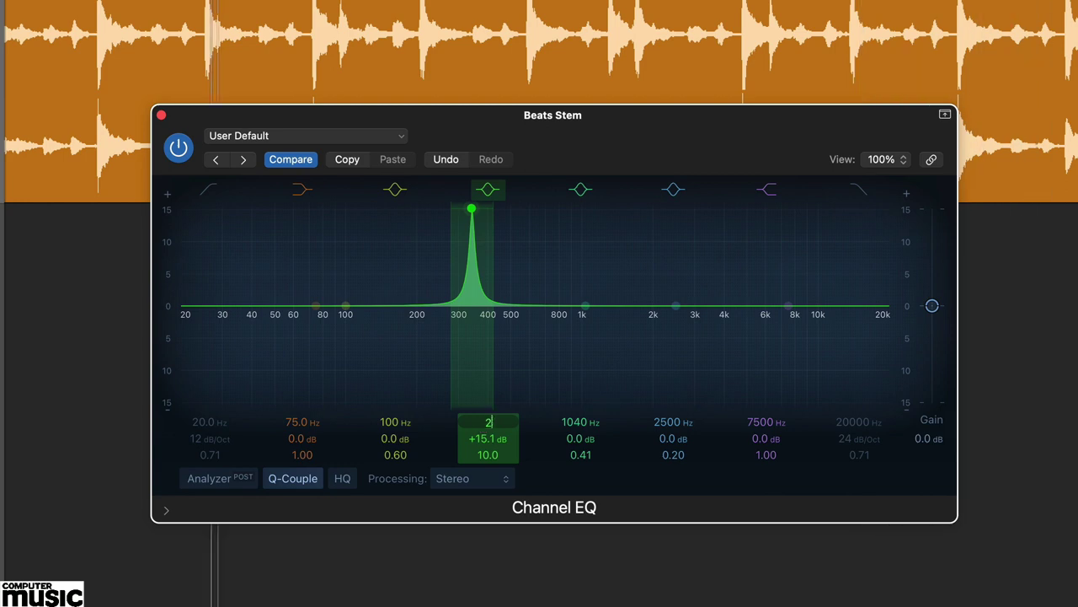
pyautogui.write('06')
pyautogui.press('Return')
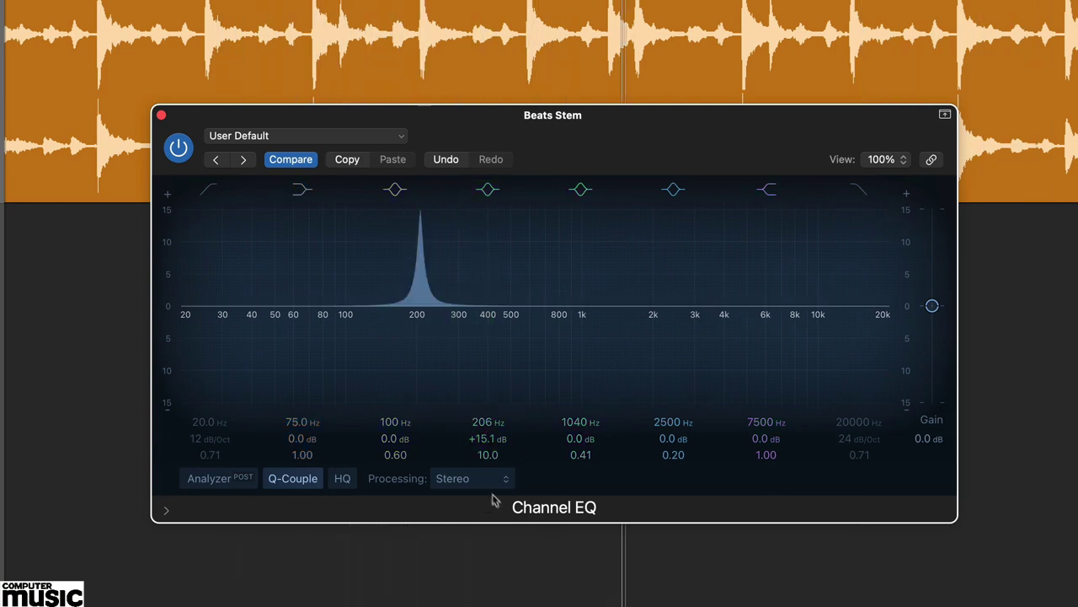
pyautogui.moveTo(488, 454); pyautogui.dragTo(482, 446)
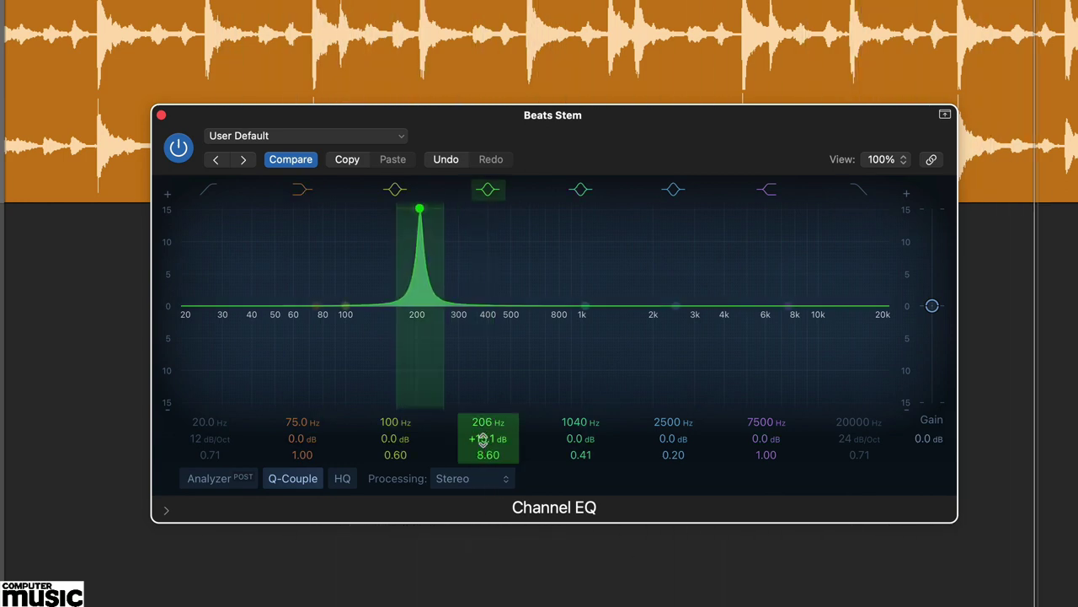
# Set the 206 Hz band to +6 dB gain and Q 7, then bypass and re-enable it to compare.
pyautogui.doubleClick(483, 438)
pyautogui.write('6')
pyautogui.press('Return')
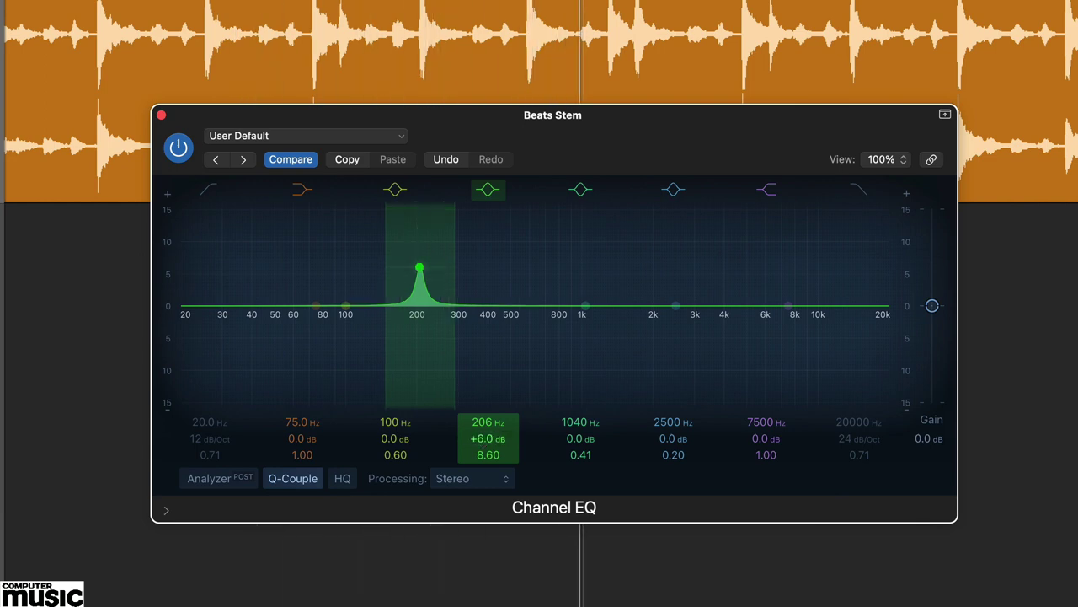
pyautogui.moveTo(484, 453); pyautogui.dragTo(484, 447)
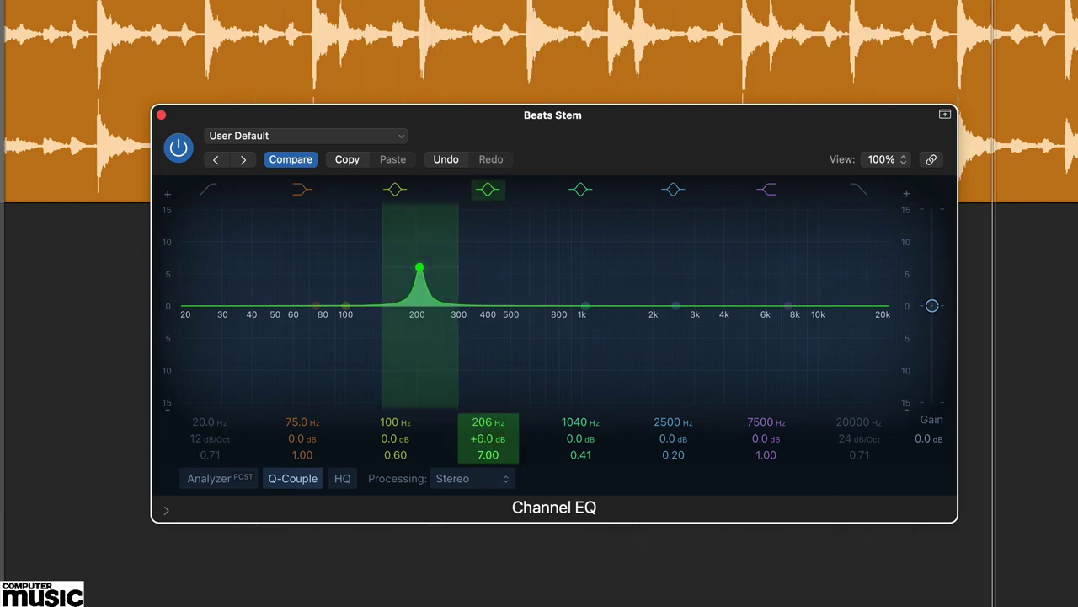
pyautogui.click(489, 191)
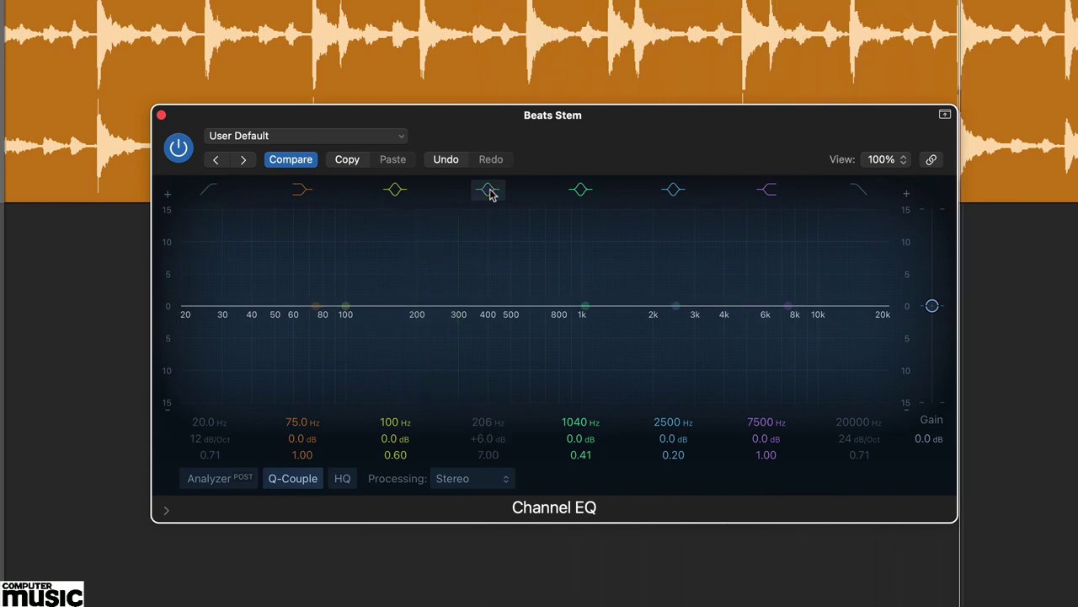
pyautogui.click(489, 191)
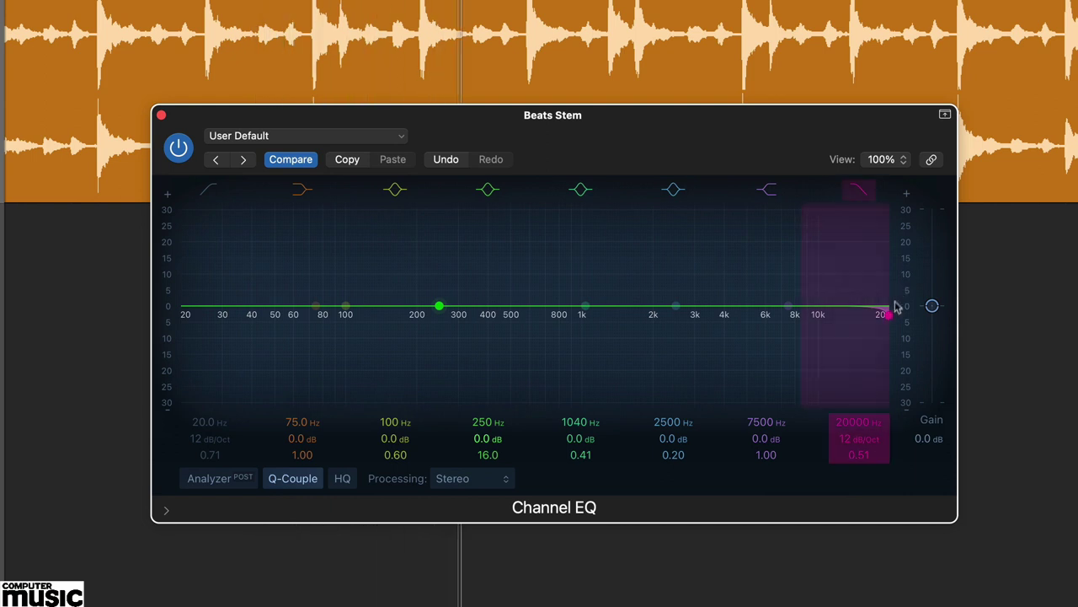
# Drop the Beats Stem high-cut from 20 kHz to 595 Hz and steepen it to 24 dB/Oct.
pyautogui.moveTo(847, 421)
pyautogui.mouseDown()
pyautogui.moveTo(846, 527)
pyautogui.moveTo(847, 510)
pyautogui.mouseUp()
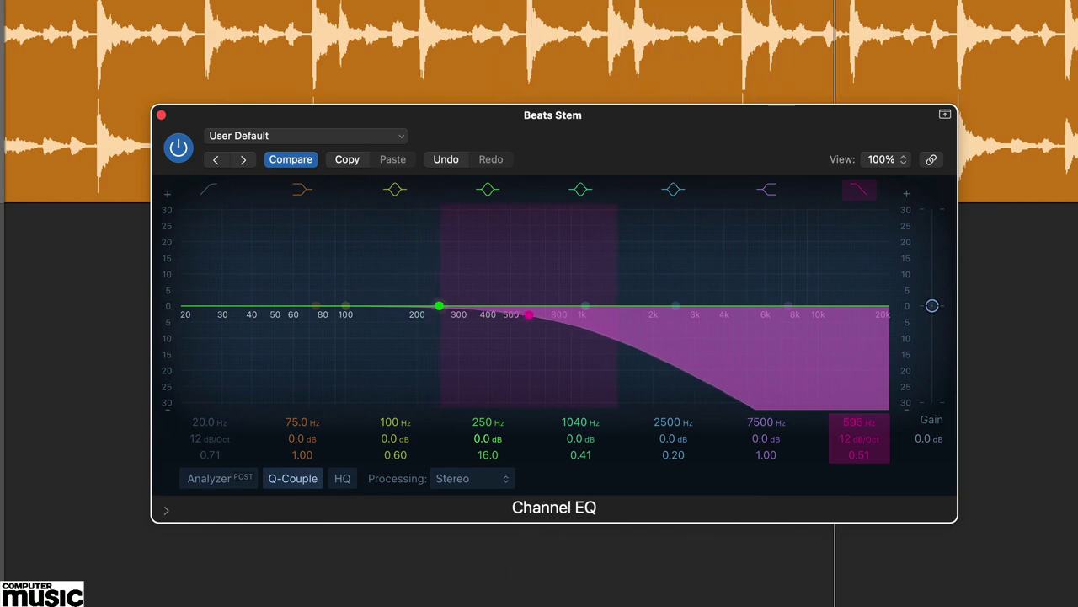
pyautogui.moveTo(858, 438); pyautogui.dragTo(853, 434)
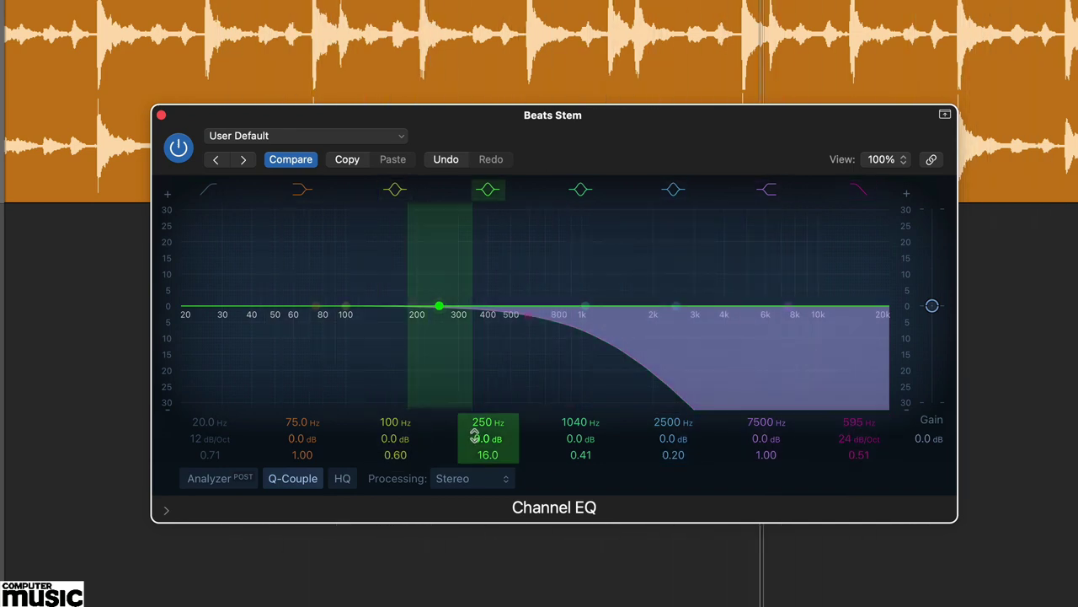
# Move the Beats Stem boost to 75 Hz at +12.1 dB and switch off the high-cut filter.
pyautogui.moveTo(487, 438); pyautogui.dragTo(488, 413)
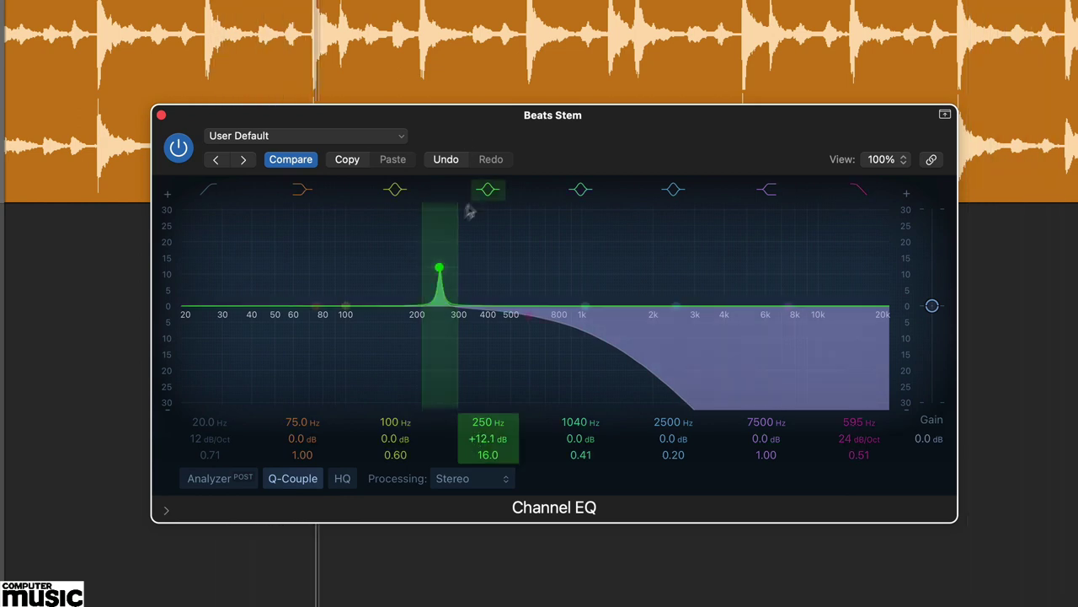
pyautogui.moveTo(440, 272)
pyautogui.mouseDown()
pyautogui.moveTo(340, 230)
pyautogui.moveTo(380, 228)
pyautogui.moveTo(327, 226)
pyautogui.mouseUp()
pyautogui.moveTo(318, 225); pyautogui.dragTo(318, 225)
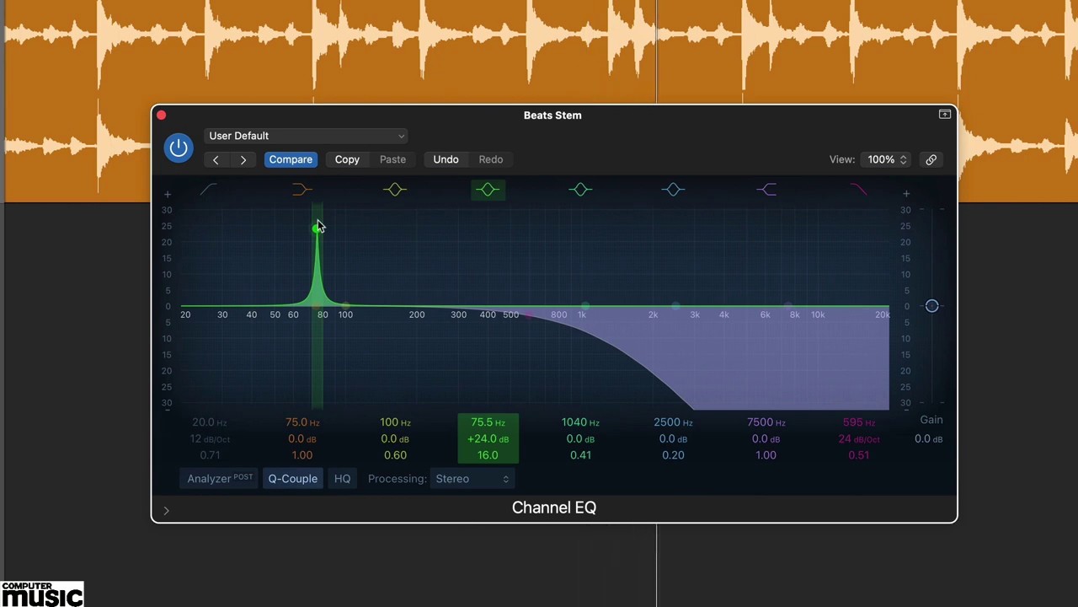
pyautogui.moveTo(318, 226); pyautogui.dragTo(316, 278)
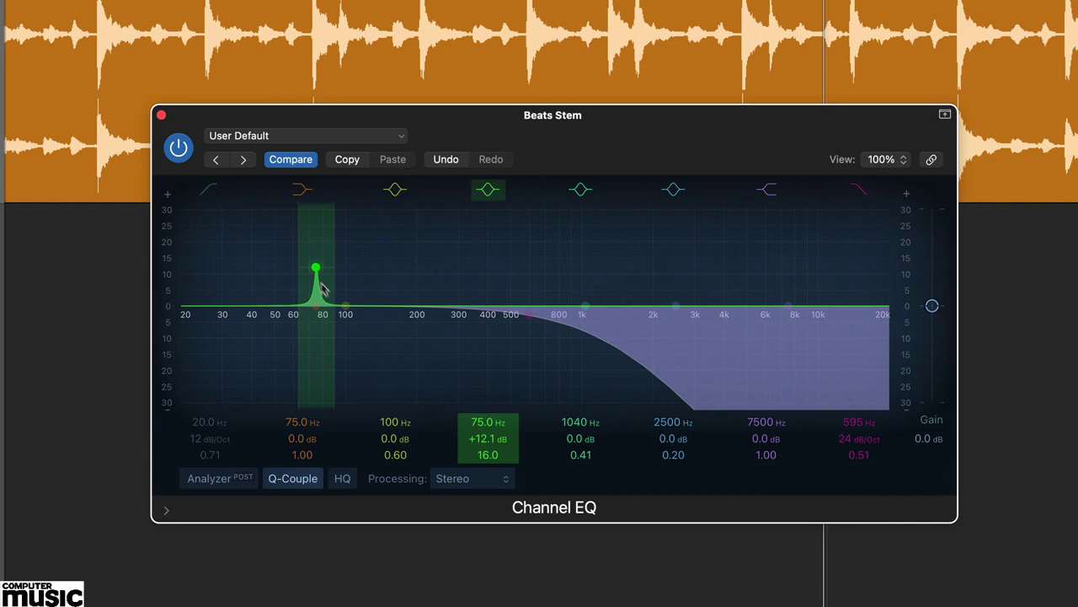
pyautogui.click(860, 190)
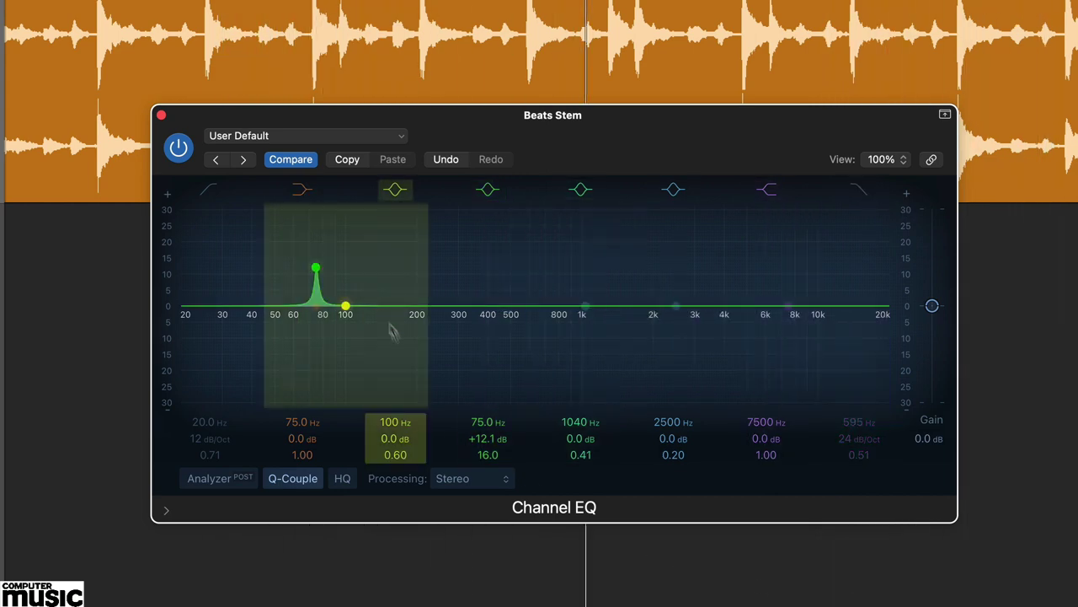